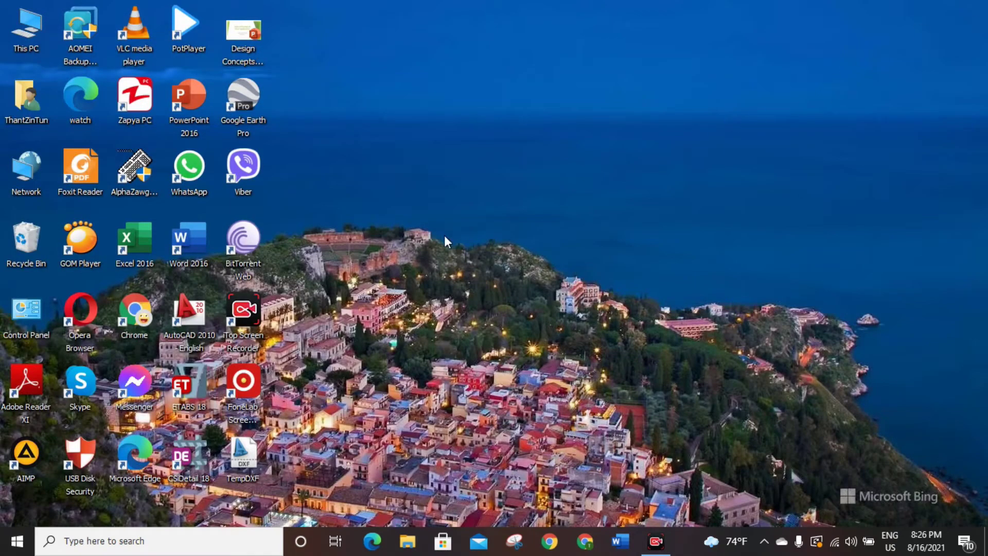
# In a maximized This PC window, open SSD (D:) > etabs > Autocad for 2s school building.
pyautogui.doubleClick(26, 28)
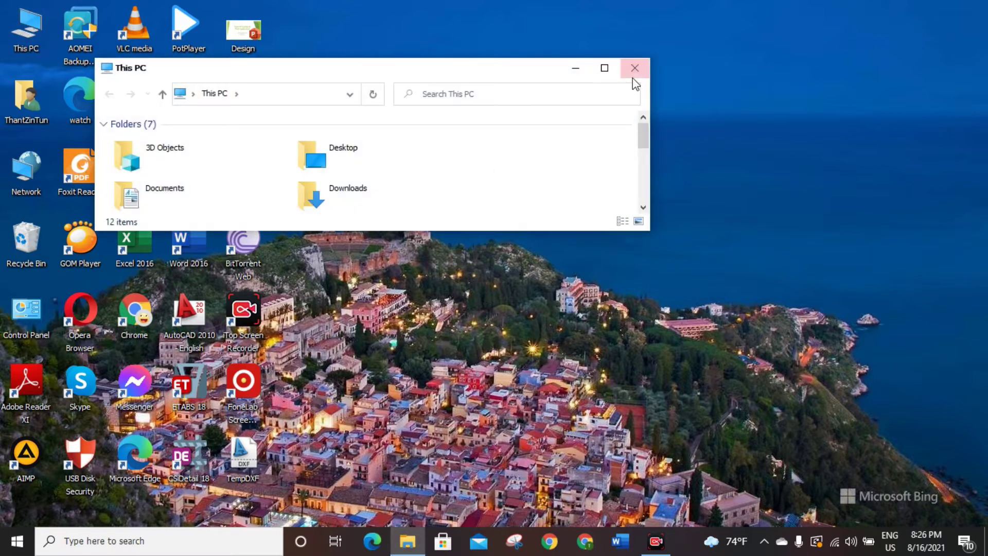
pyautogui.click(604, 67)
pyautogui.doubleClick(243, 202)
pyautogui.doubleClick(46, 106)
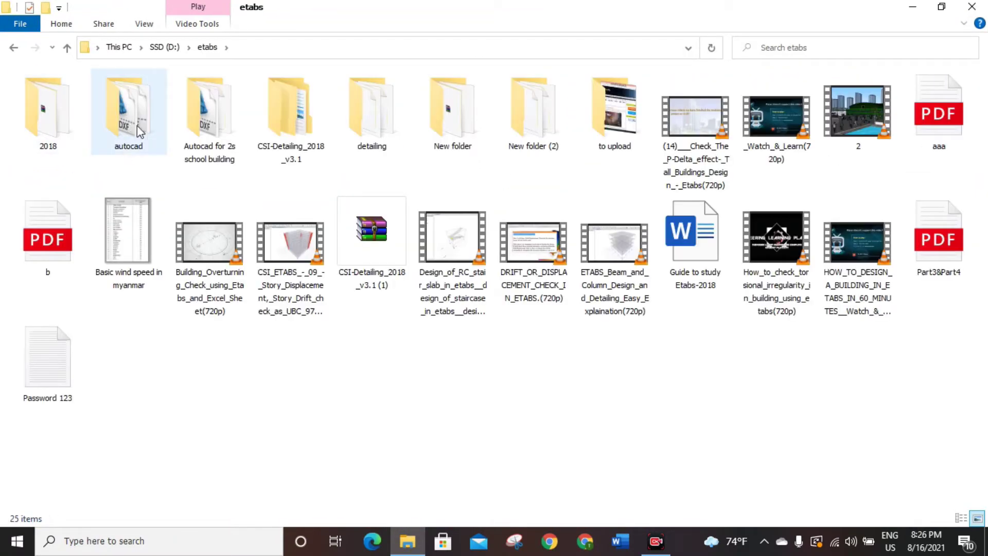
pyautogui.doubleClick(196, 131)
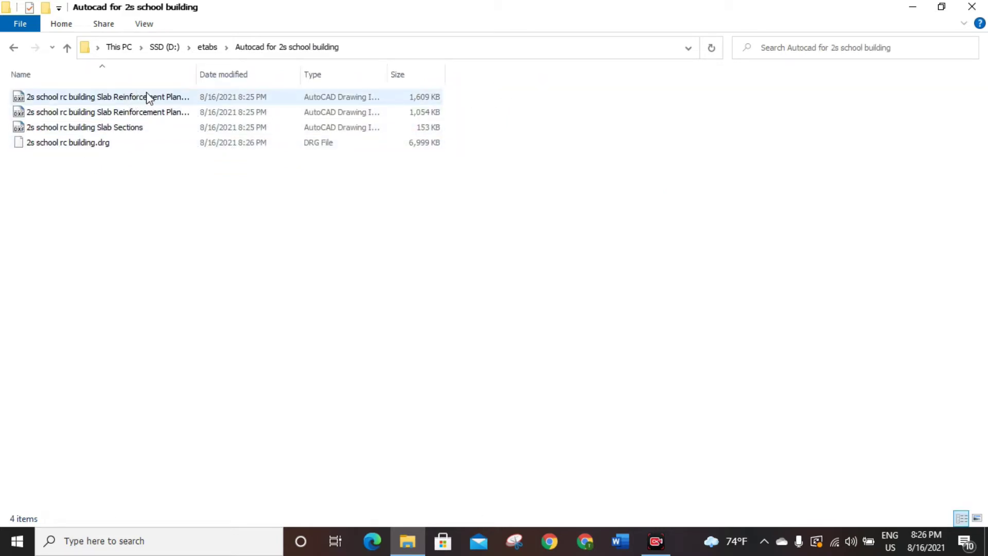
# Select the first Slab Reinforcement Plans drawing among the folder's four files.
pyautogui.click(108, 143)
pyautogui.click(121, 222)
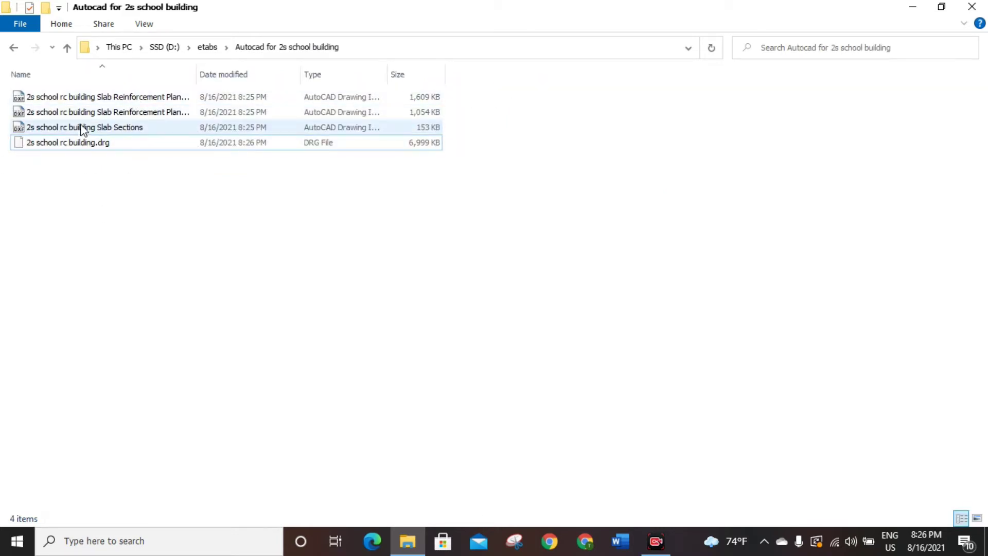
pyautogui.click(159, 97)
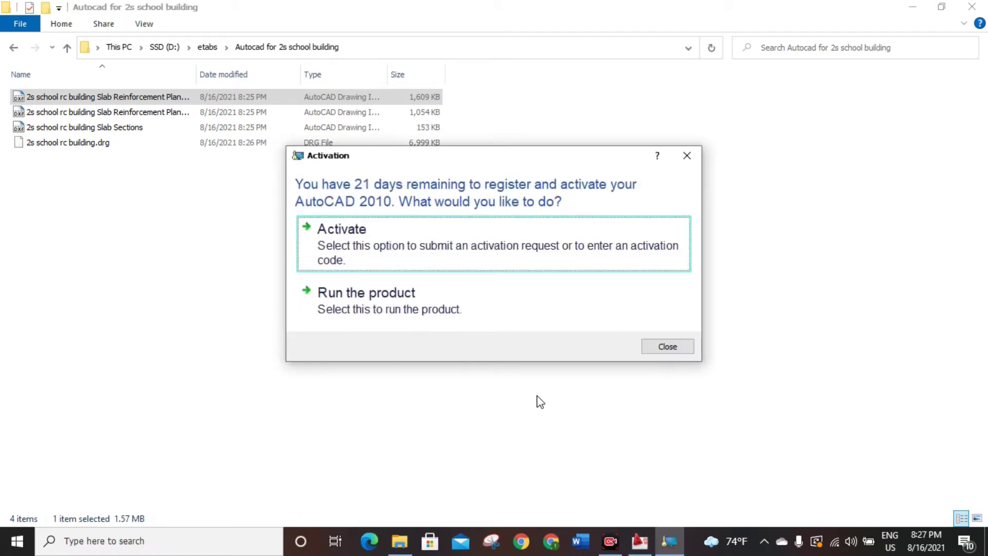
# Run AutoCAD 2010 without activating, and bring Slab Reinforcement Plans (1 of 2) to the front.
pyautogui.click(458, 313)
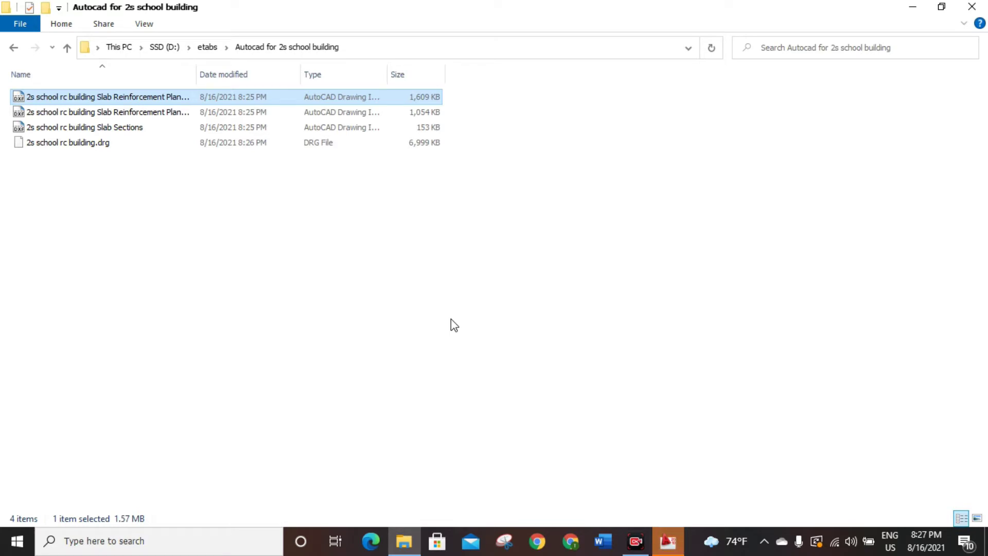
pyautogui.click(668, 541)
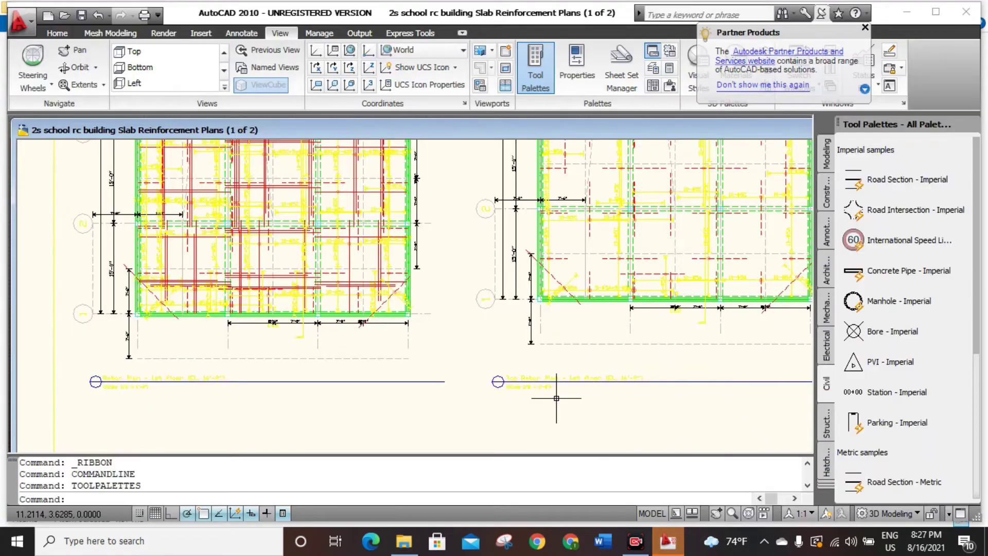
pyautogui.scroll(-2, 535, 371)
pyautogui.scroll(-4, 504, 334)
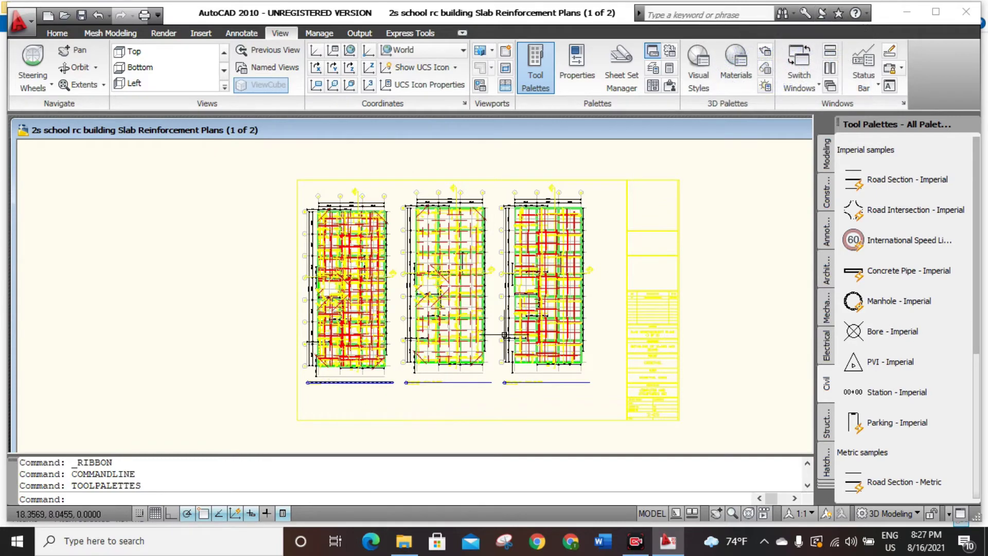
pyautogui.scroll(2, 473, 330)
pyautogui.scroll(1, 470, 316)
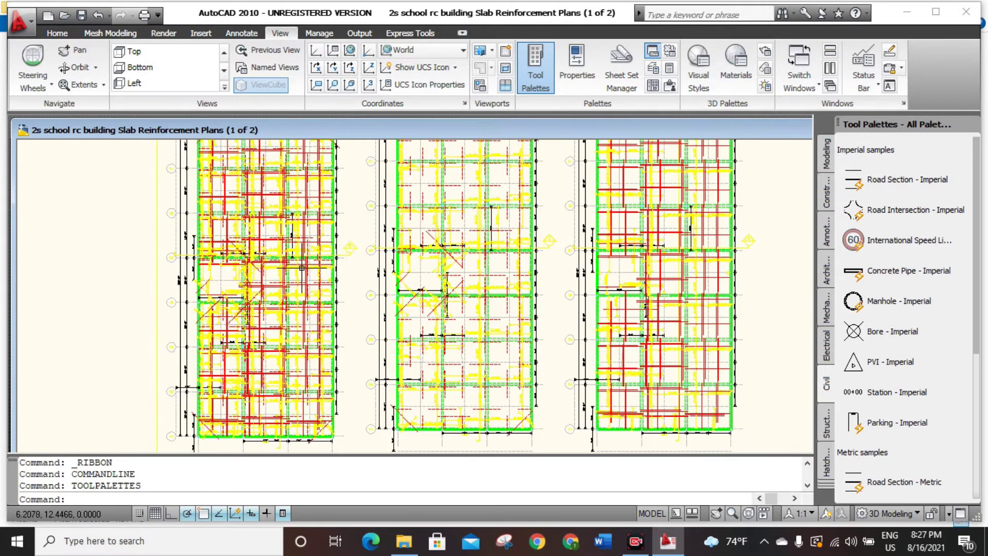
pyautogui.scroll(1, 446, 290)
pyautogui.scroll(1, 360, 304)
pyautogui.scroll(1, 330, 298)
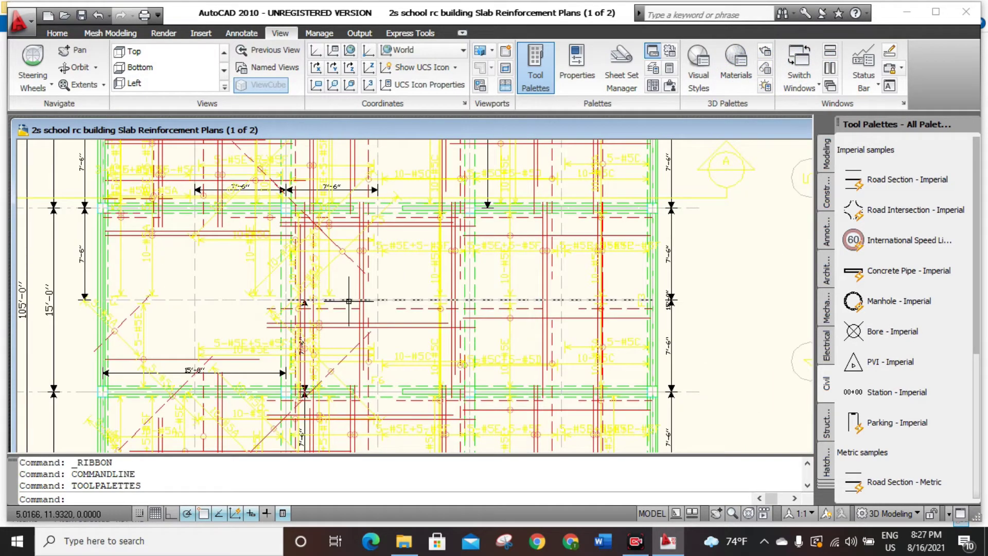
pyautogui.scroll(2, 324, 314)
pyautogui.scroll(-1, 324, 314)
pyautogui.scroll(-1, 248, 280)
pyautogui.scroll(-1, 233, 305)
pyautogui.scroll(-1, 219, 257)
pyautogui.scroll(-1, 363, 305)
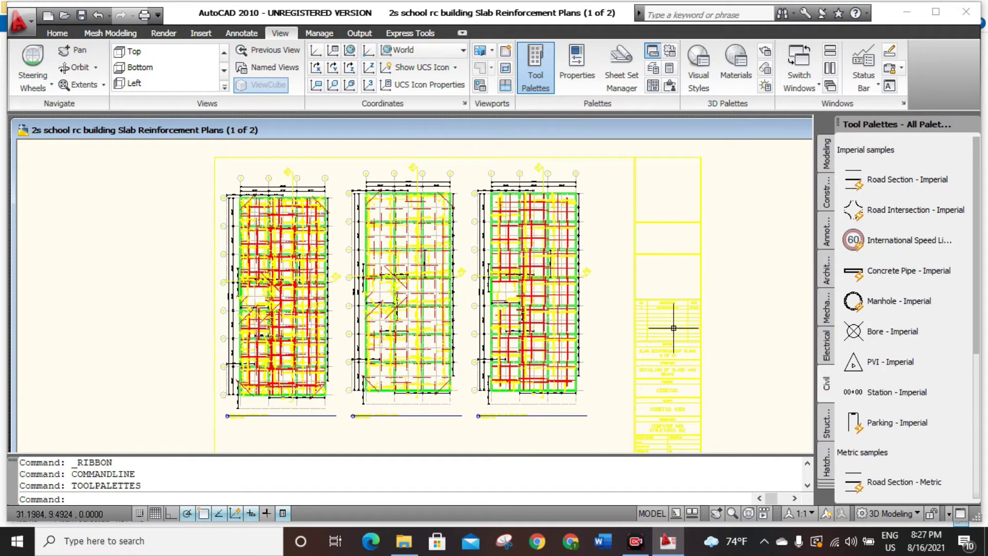
pyautogui.scroll(3, 711, 373)
pyautogui.scroll(-2, 586, 348)
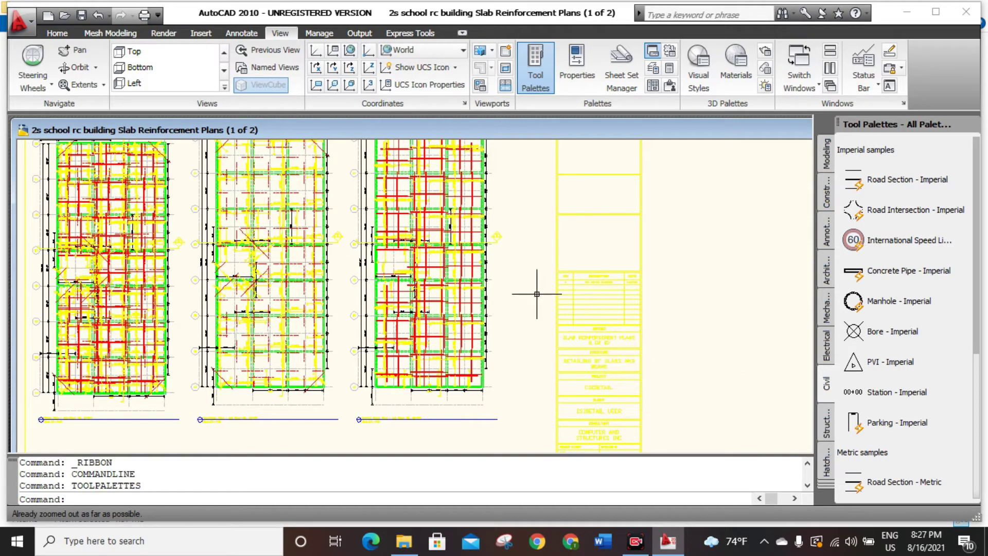
pyautogui.write('z')
pyautogui.press('Return')
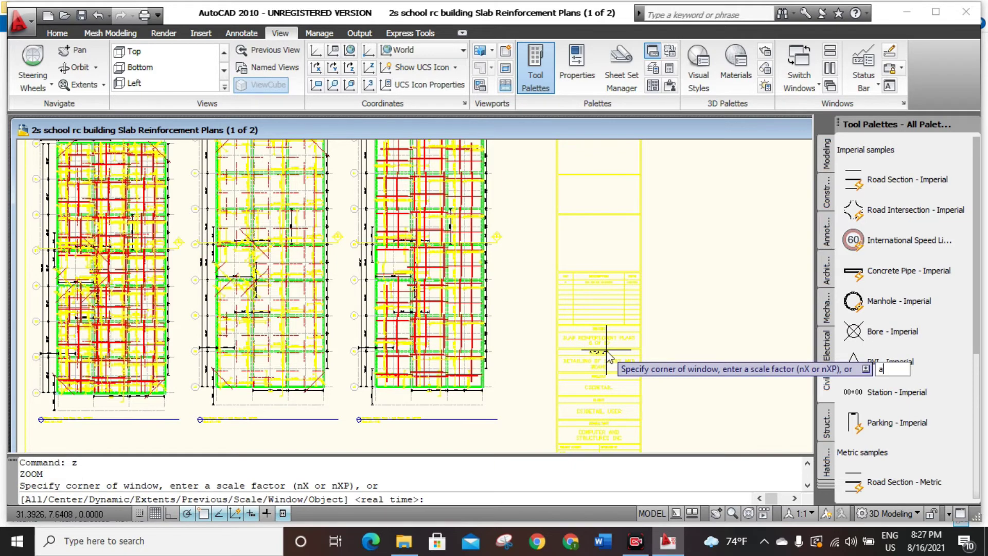
pyautogui.write('a')
pyautogui.press('Return')
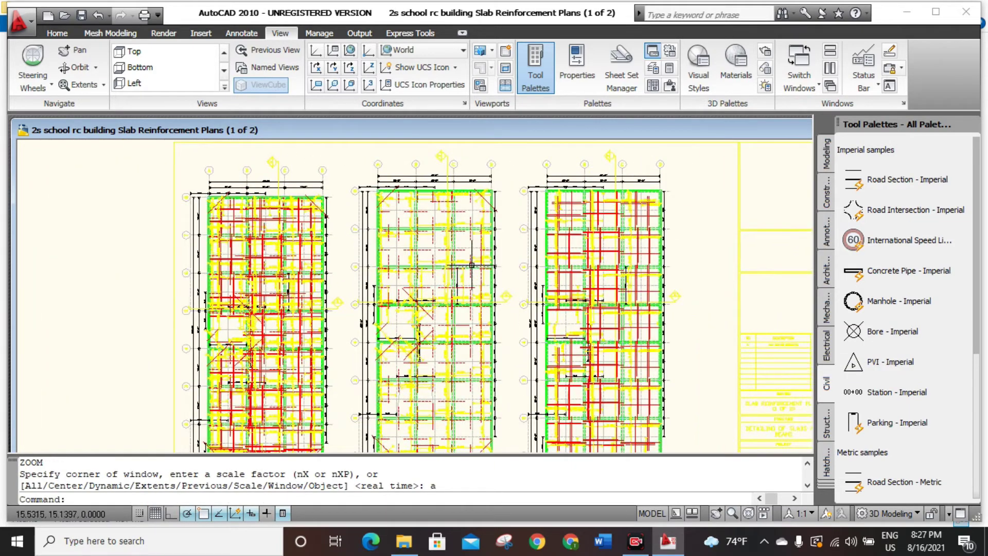
pyautogui.scroll(-2, 571, 340)
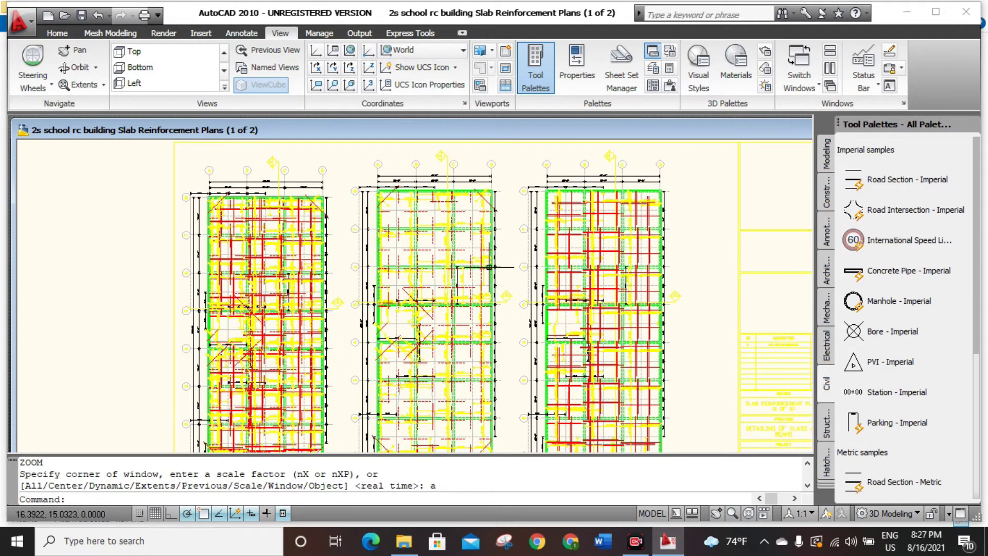
pyautogui.scroll(5, 618, 271)
pyautogui.scroll(-6, 618, 271)
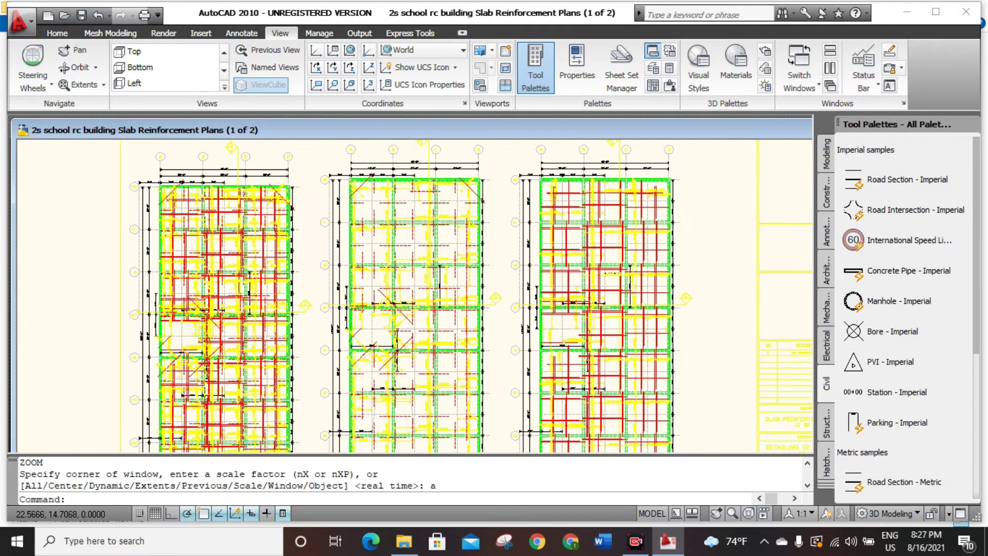
pyautogui.click(965, 12)
# Discard changes to the first plans drawing and open Slab Reinforcement Plans (2 of 2).
pyautogui.click(543, 303)
pyautogui.click(144, 113)
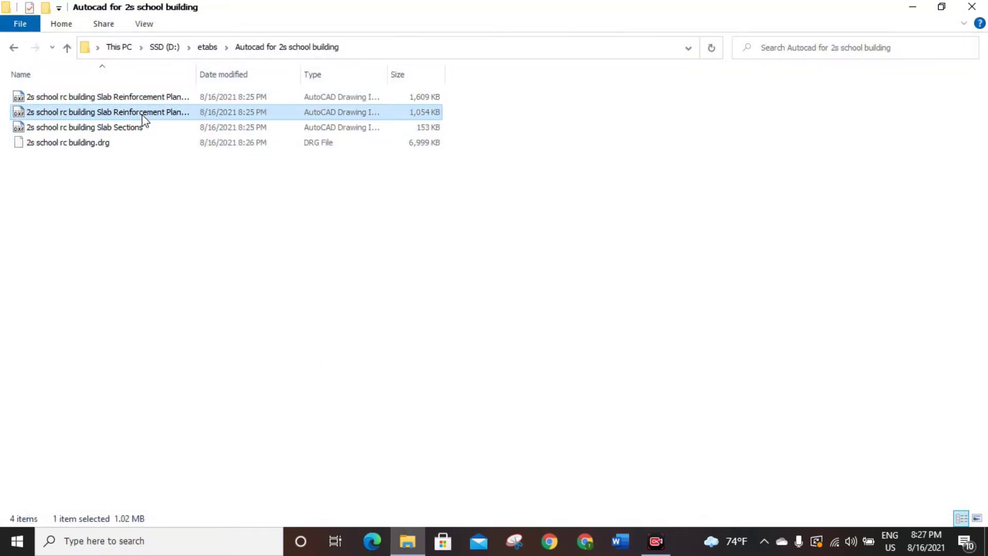
pyautogui.doubleClick(143, 117)
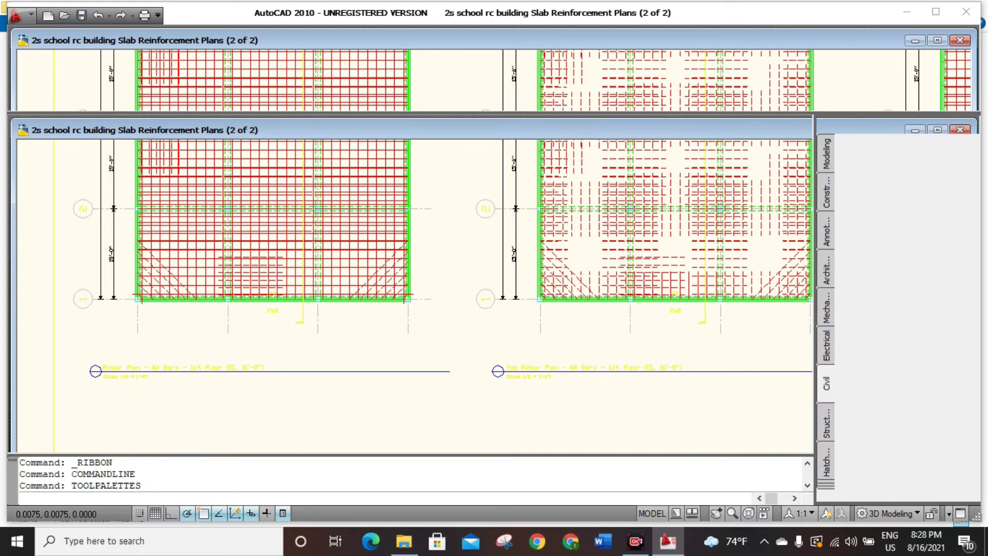
# Zoom in and out across the three slab reinforcement plans and the title block of Plans (2 of 2).
pyautogui.scroll(-2, 512, 364)
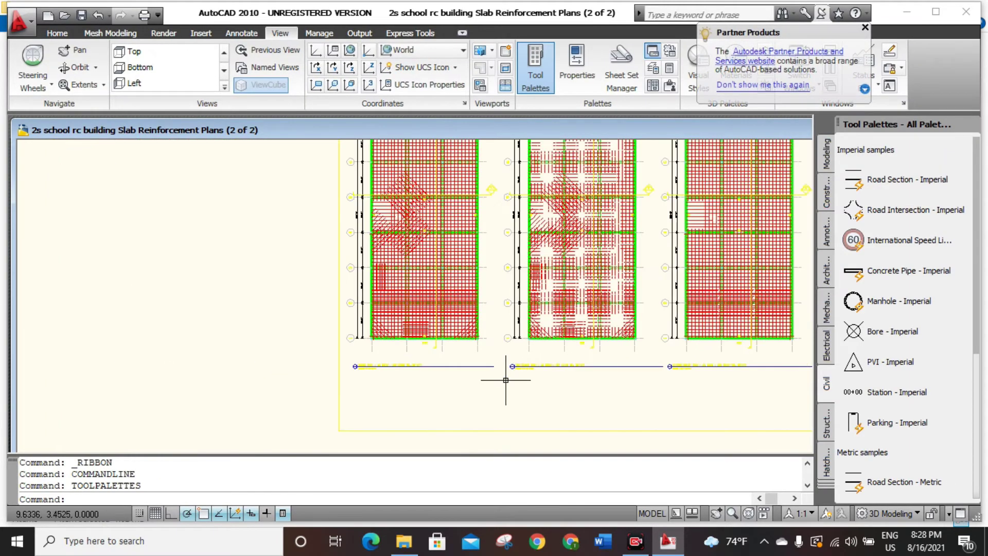
pyautogui.scroll(-1, 511, 364)
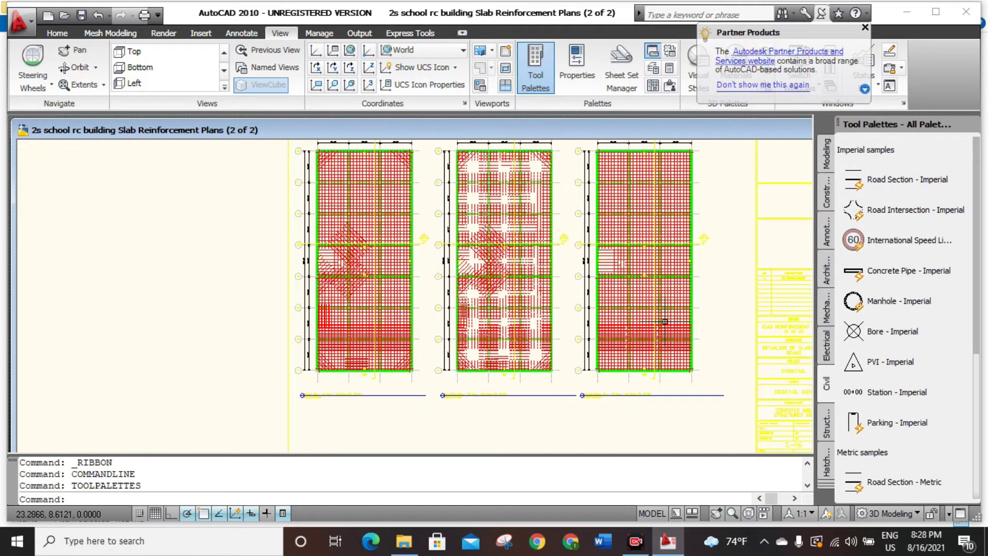
pyautogui.scroll(2, 495, 255)
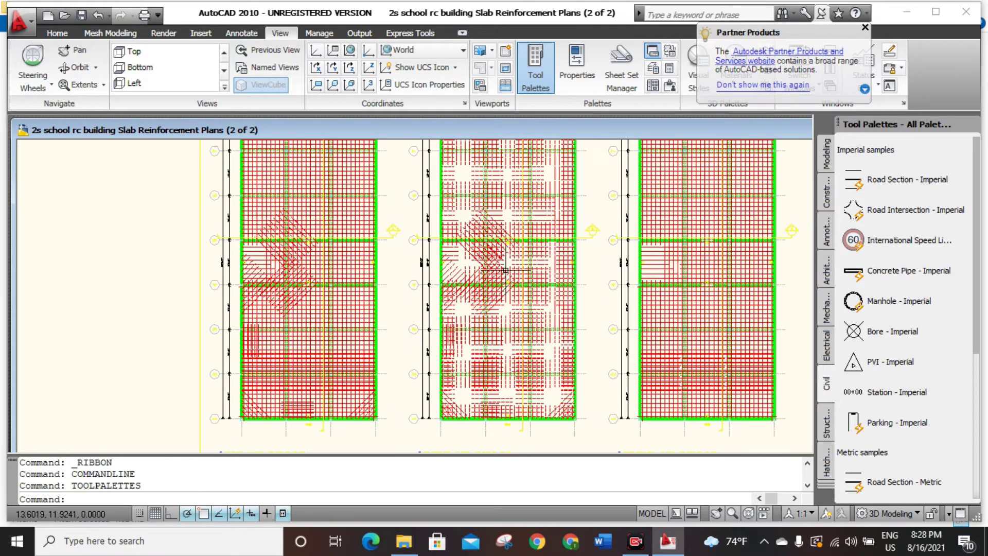
pyautogui.scroll(2, 289, 371)
pyautogui.scroll(3, 285, 352)
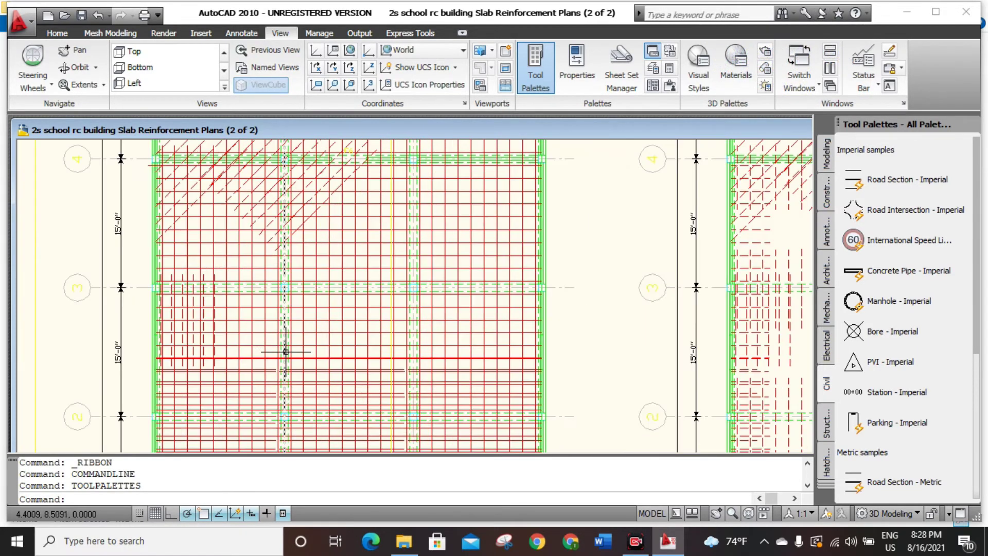
pyautogui.scroll(-1, 260, 331)
pyautogui.scroll(-1, 254, 309)
pyautogui.scroll(-1, 220, 287)
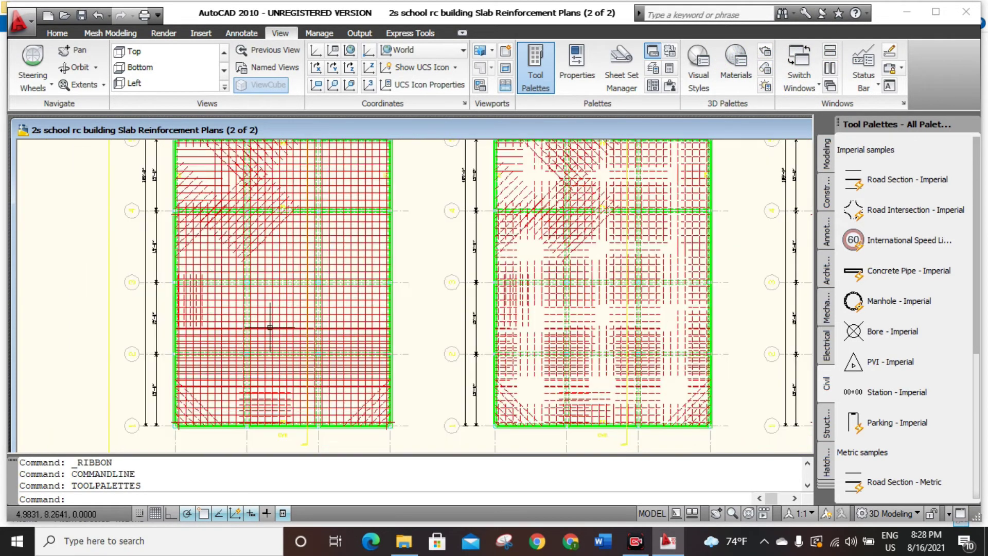
pyautogui.scroll(-2, 254, 386)
pyautogui.scroll(-2, 257, 389)
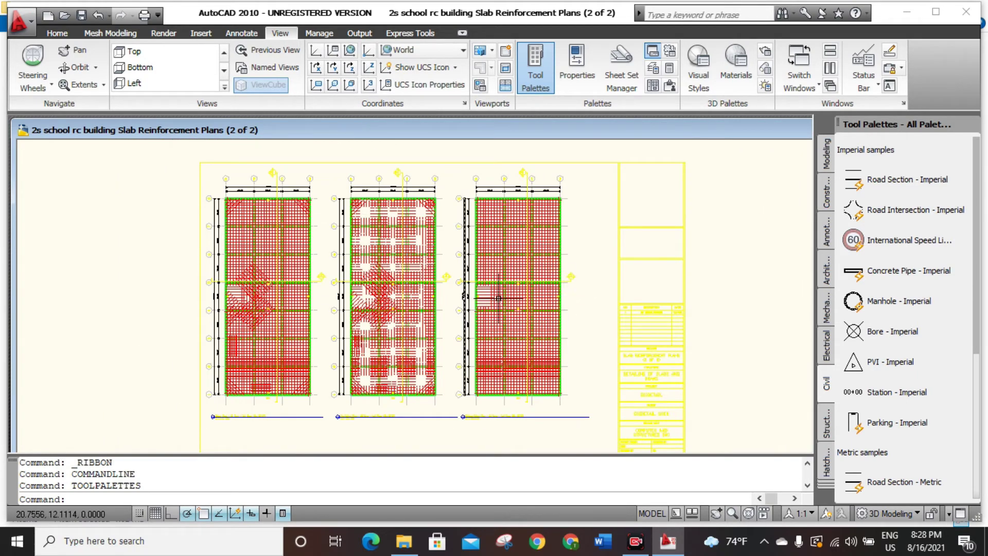
pyautogui.scroll(2, 502, 301)
pyautogui.scroll(2, 519, 309)
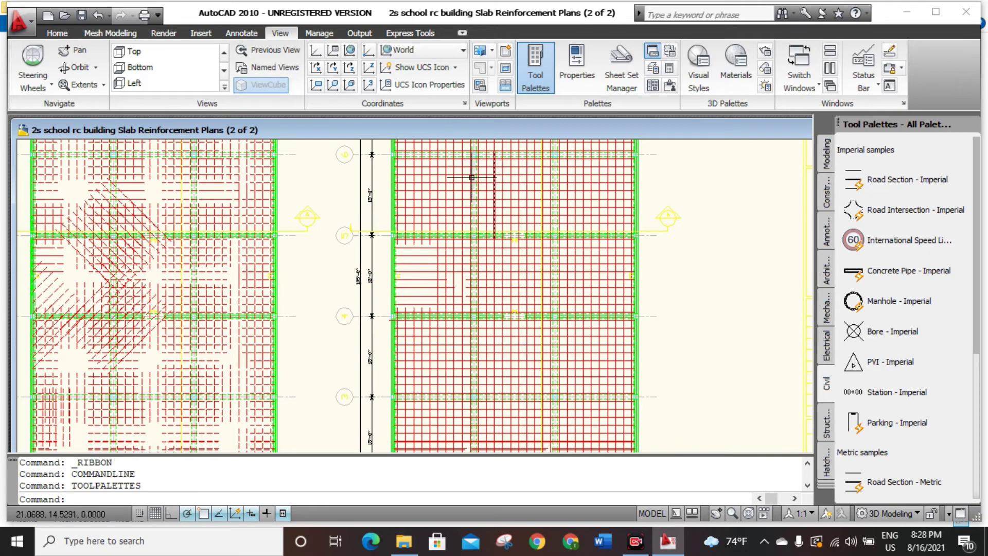
pyautogui.scroll(-2, 437, 245)
pyautogui.scroll(-1, 503, 335)
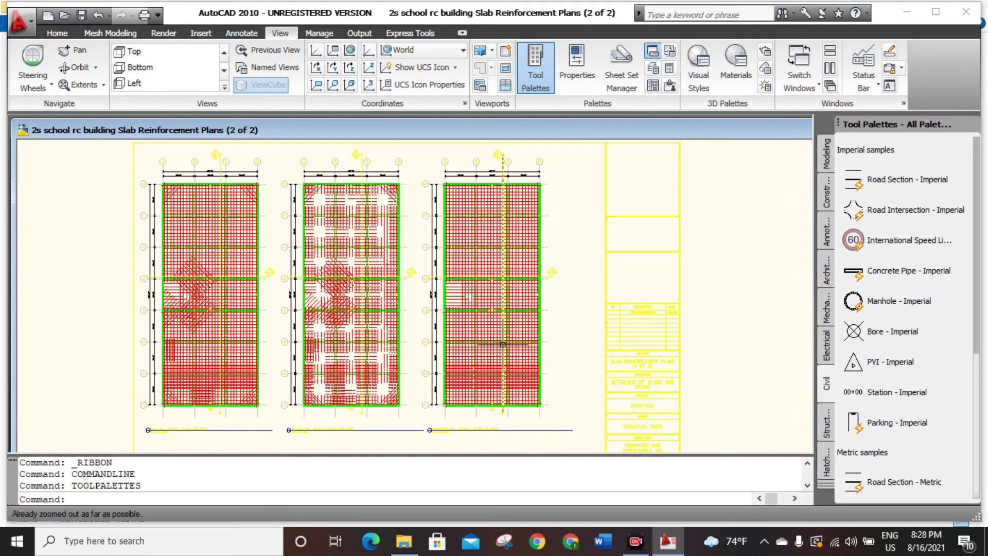
pyautogui.scroll(1, 468, 299)
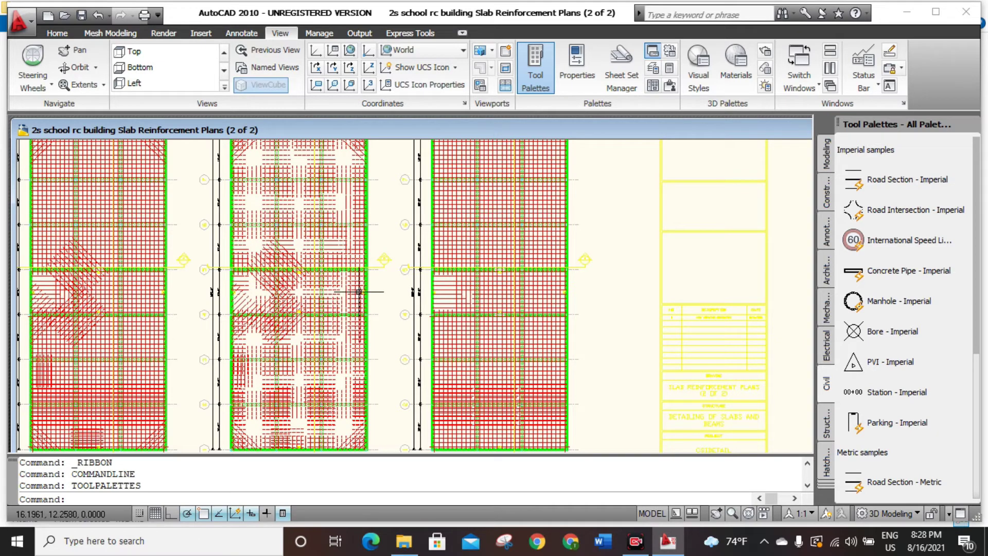
pyautogui.scroll(-2, 367, 305)
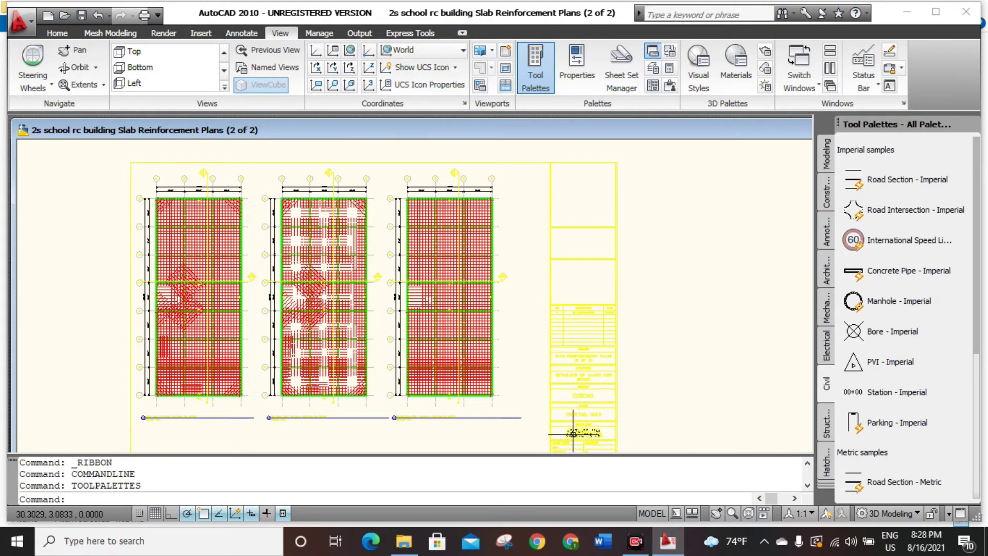
pyautogui.scroll(4, 572, 434)
pyautogui.scroll(4, 577, 434)
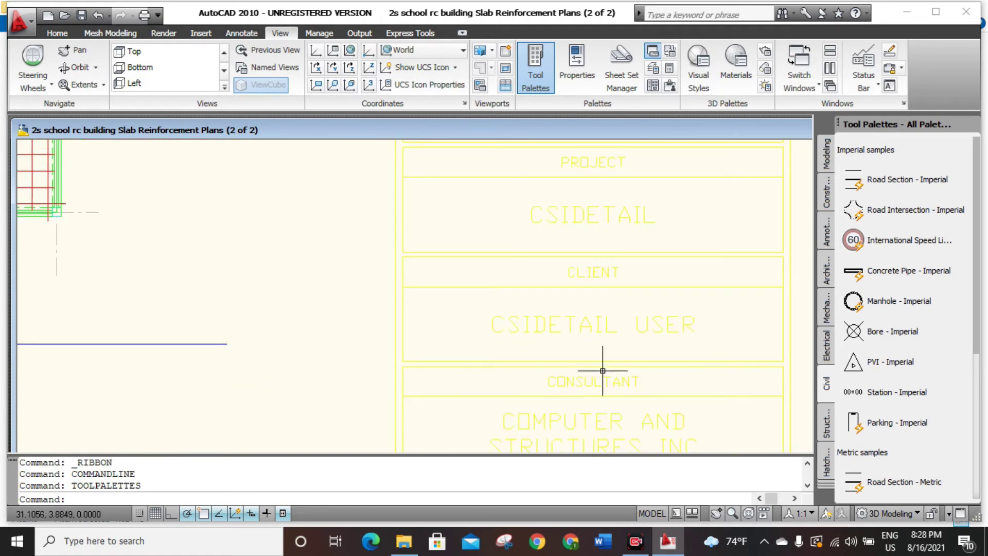
pyautogui.scroll(-2, 594, 371)
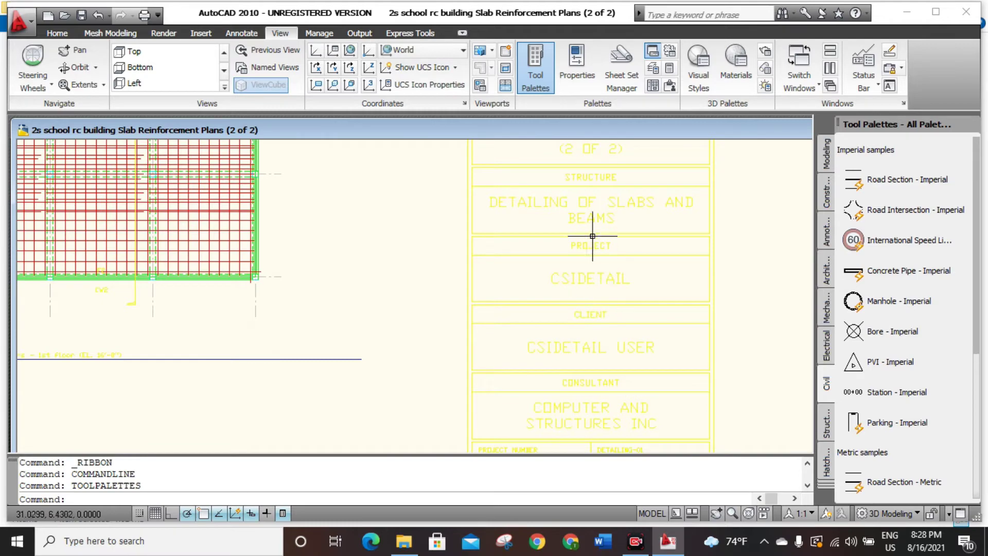
pyautogui.scroll(-2, 608, 255)
pyautogui.scroll(1, 420, 267)
pyautogui.scroll(2, 421, 268)
pyautogui.scroll(2, 421, 267)
pyautogui.scroll(1, 420, 267)
pyautogui.scroll(-2, 421, 268)
pyautogui.scroll(-3, 420, 278)
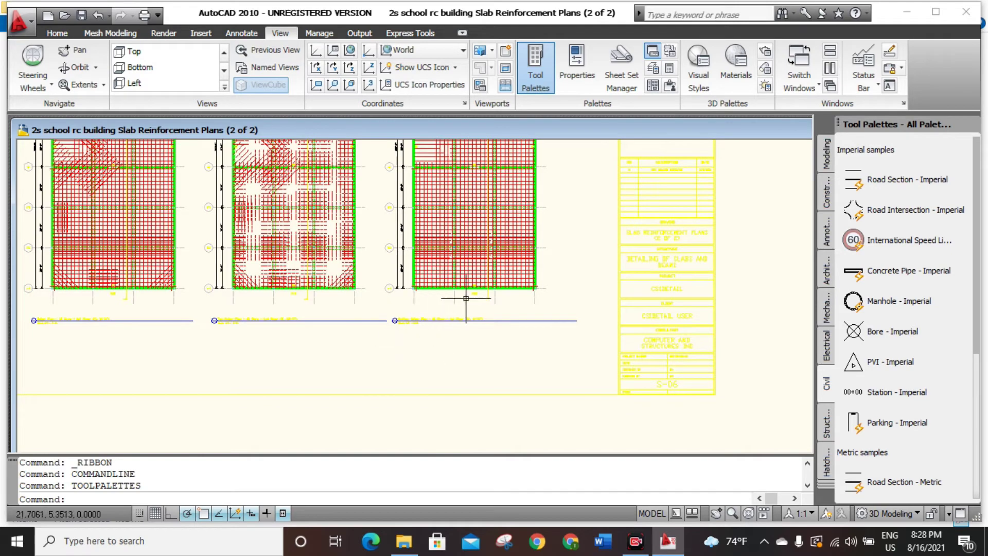
pyautogui.press('Escape')
pyautogui.press('Escape')
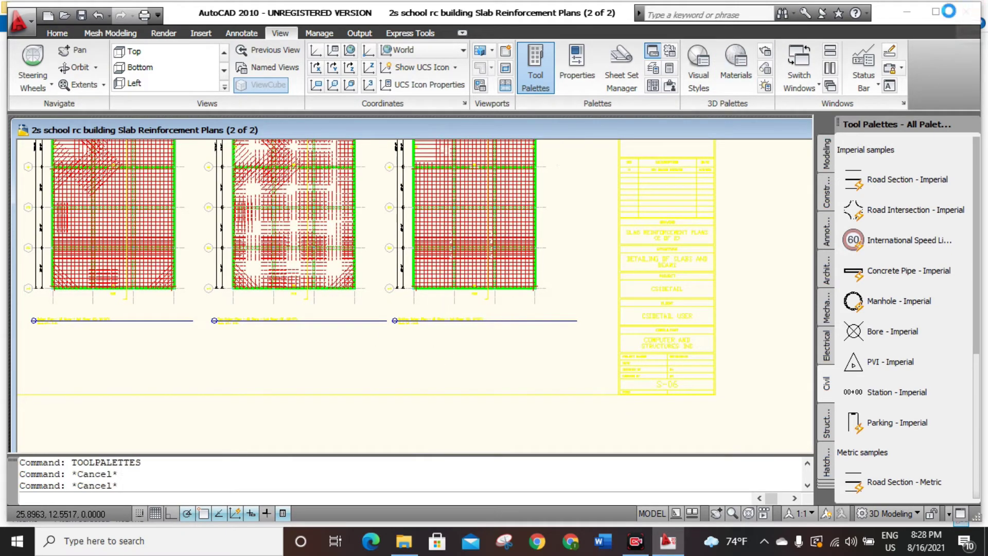
# Close the plans drawing without saving and open the Slab Sections drawing, skipping activation.
pyautogui.click(949, 10)
pyautogui.click(544, 304)
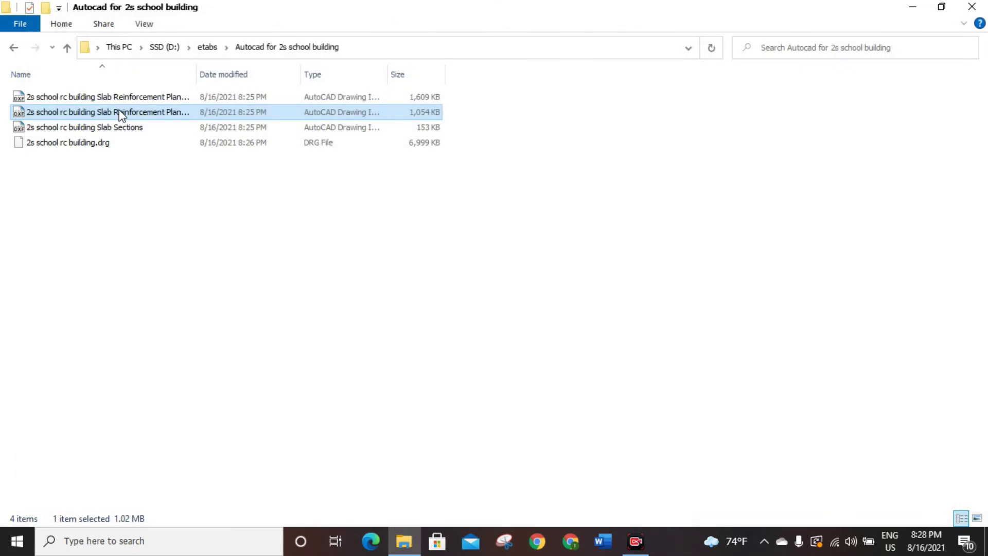
pyautogui.doubleClick(120, 129)
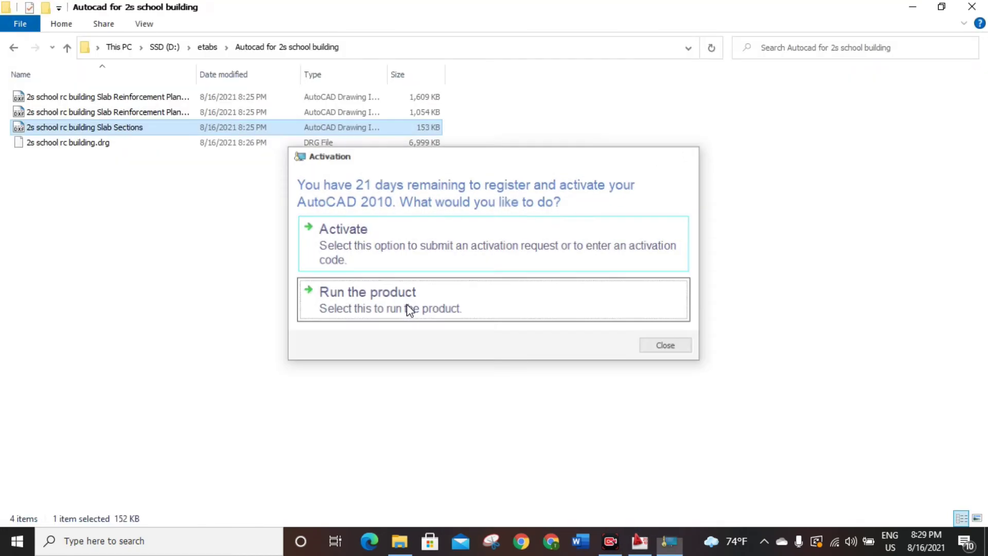
pyautogui.click(407, 304)
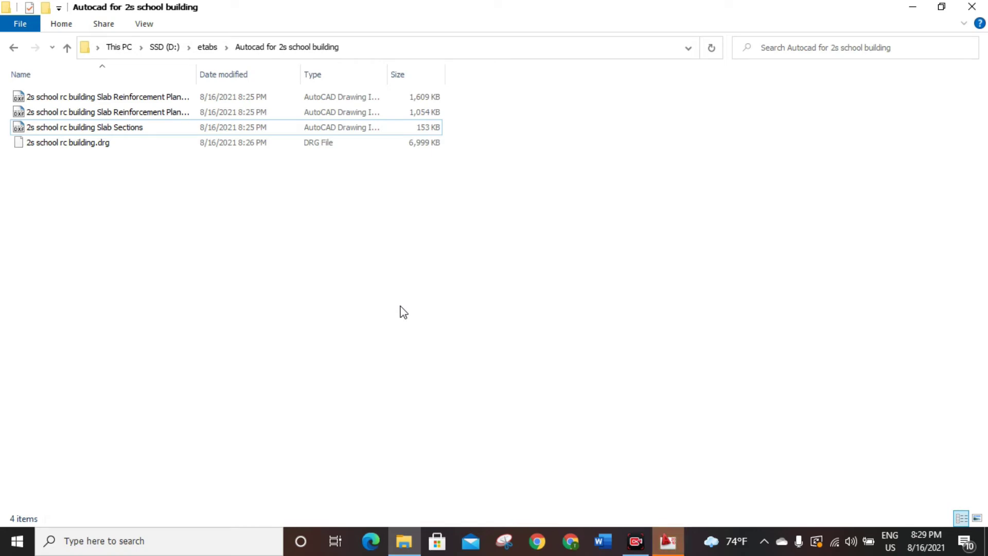
pyautogui.click(667, 540)
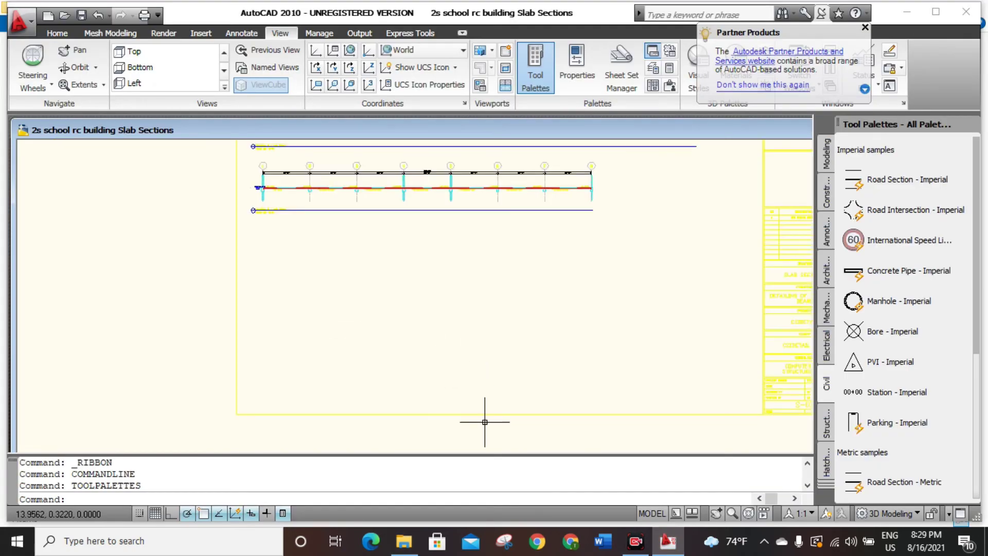
pyautogui.write('z')
# Zoom All to fit both slab sections in view.
pyautogui.press('Return')
pyautogui.write('a')
pyautogui.press('Return')
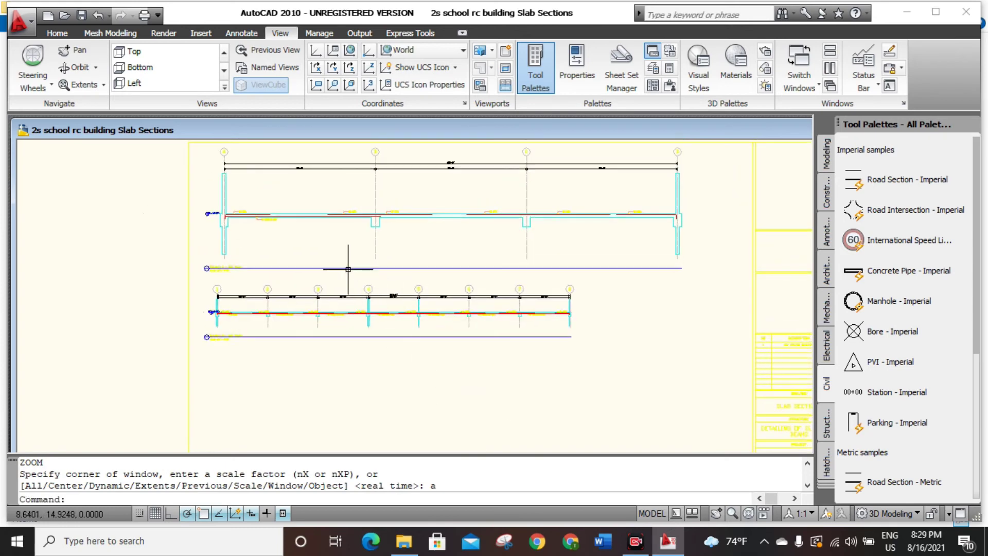
# Zoom onto the 15'-0" span and the 10-#5A and 10-#5E bar labels, then back out.
pyautogui.scroll(3, 347, 269)
pyautogui.scroll(2, 154, 320)
pyautogui.scroll(-3, 154, 320)
pyautogui.scroll(-3, 235, 395)
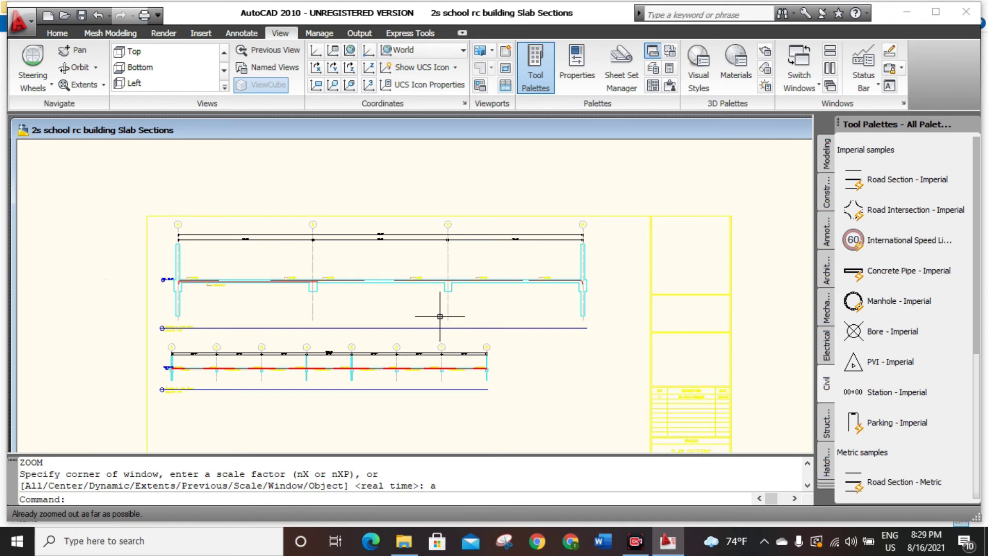
pyautogui.scroll(5, 151, 363)
pyautogui.scroll(6, 252, 357)
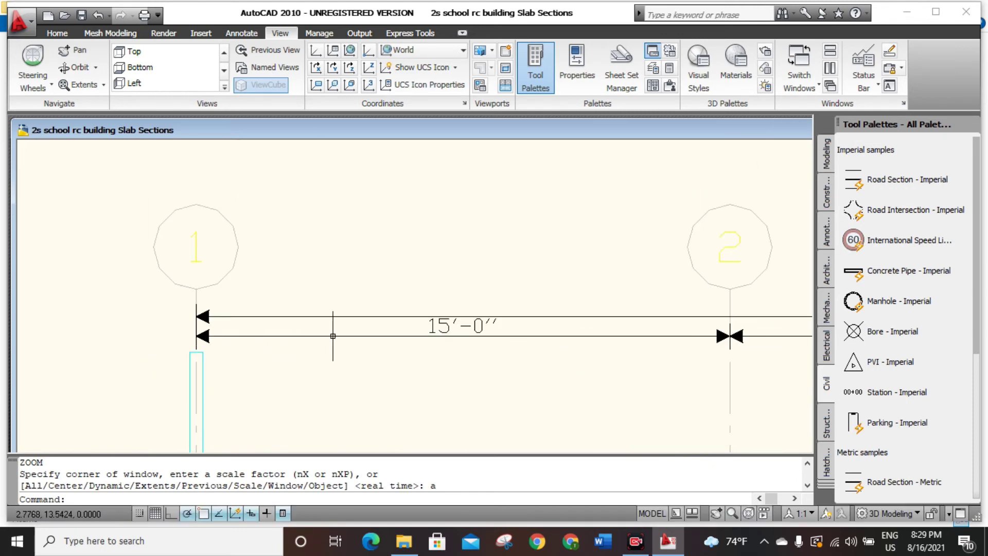
pyautogui.scroll(-3, 333, 336)
pyautogui.scroll(4, 205, 355)
pyautogui.scroll(-1, 276, 357)
pyautogui.scroll(1, 118, 359)
pyautogui.scroll(-1, 118, 360)
pyautogui.scroll(-1, 124, 340)
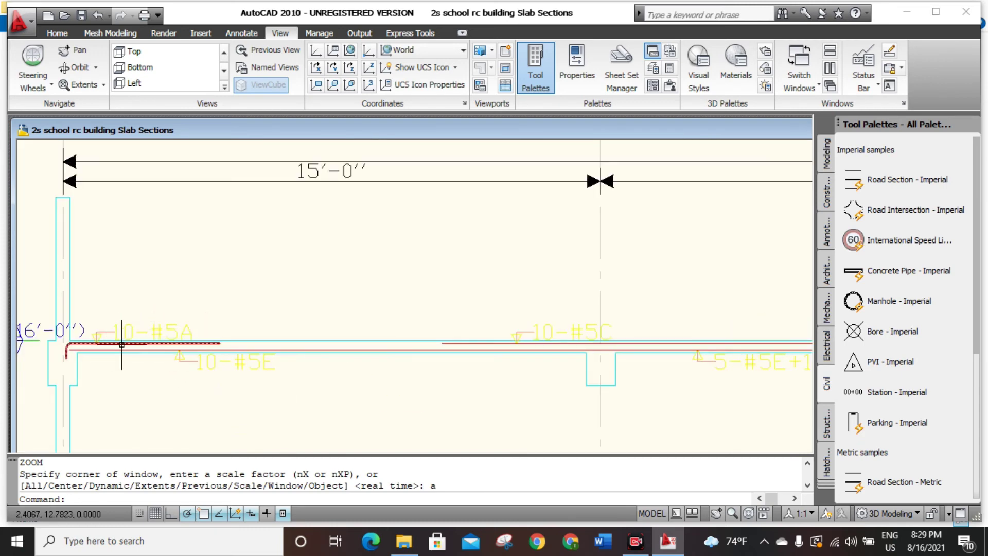
pyautogui.scroll(-1, 122, 344)
pyautogui.scroll(1, 78, 341)
pyautogui.scroll(2, 140, 341)
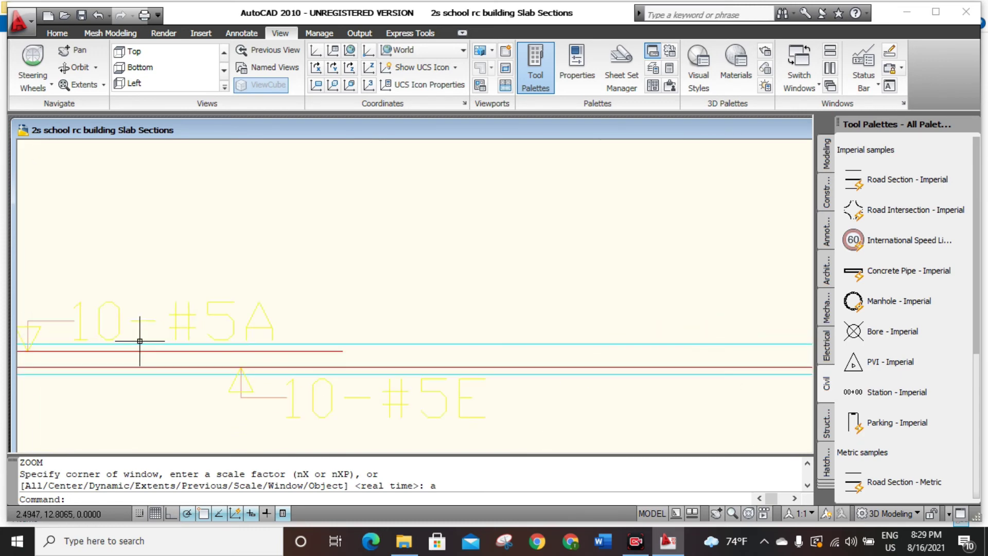
pyautogui.scroll(-1, 308, 337)
pyautogui.scroll(-1, 326, 342)
pyautogui.scroll(-2, 325, 367)
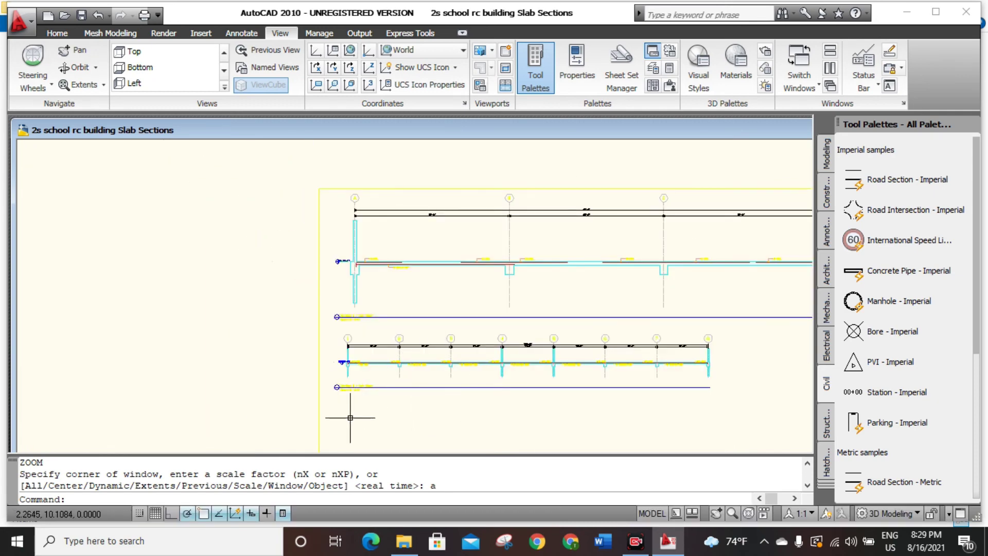
pyautogui.scroll(-2, 385, 400)
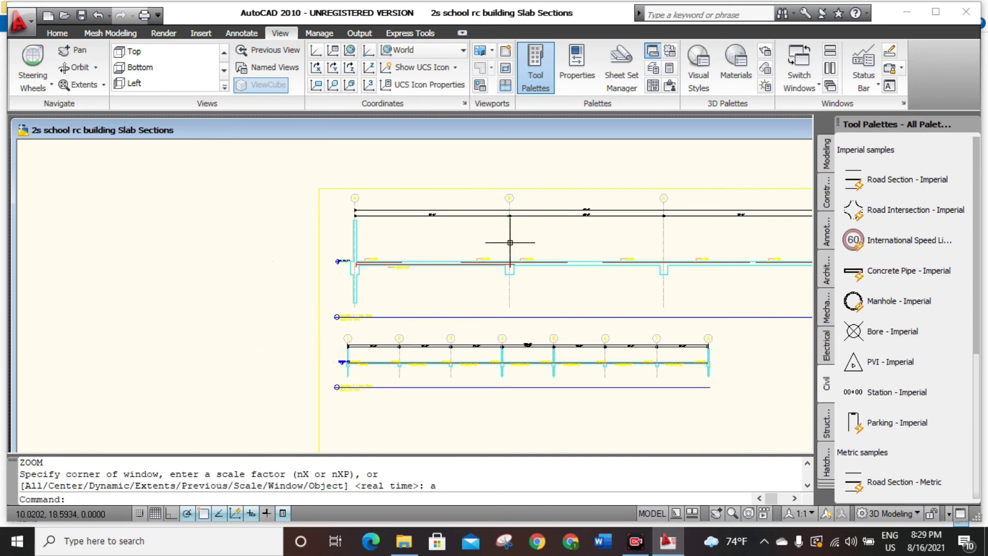
# Close the Slab Sections drawing without saving, and close the project folder window.
pyautogui.click(967, 15)
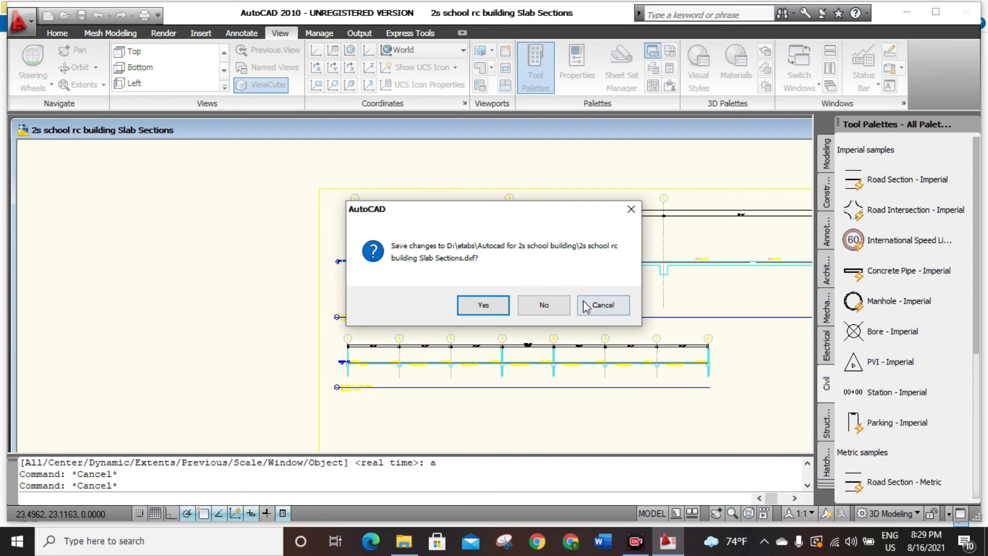
pyautogui.click(542, 306)
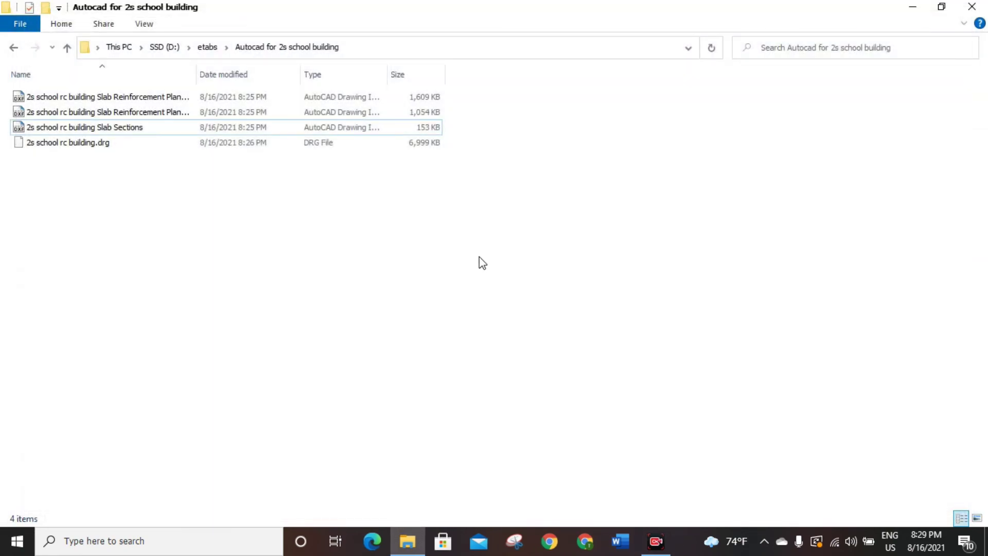
pyautogui.click(971, 6)
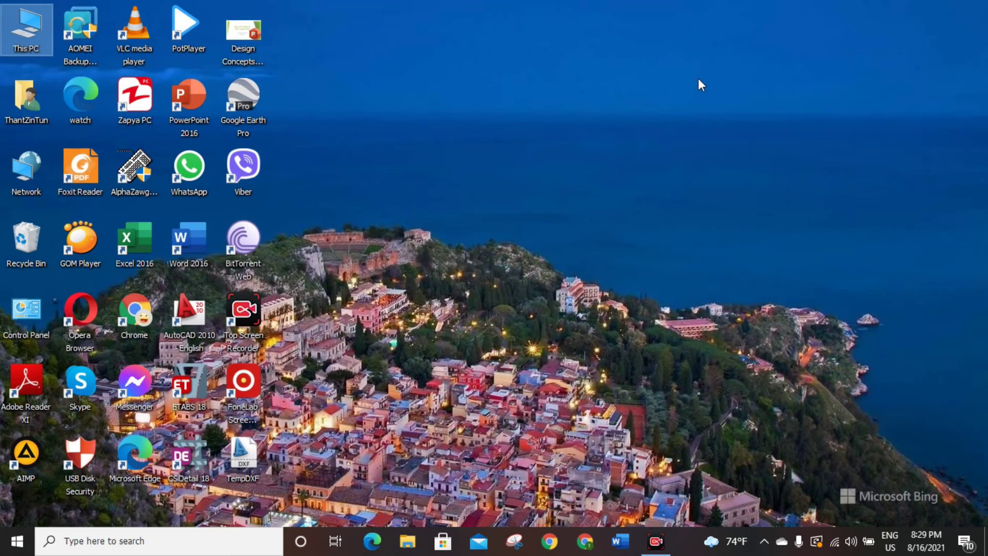
# Refresh the Windows desktop three times from its right-click menu.
pyautogui.rightClick(349, 219)
pyautogui.click(400, 283)
pyautogui.rightClick(484, 293)
pyautogui.click(516, 355)
pyautogui.rightClick(515, 350)
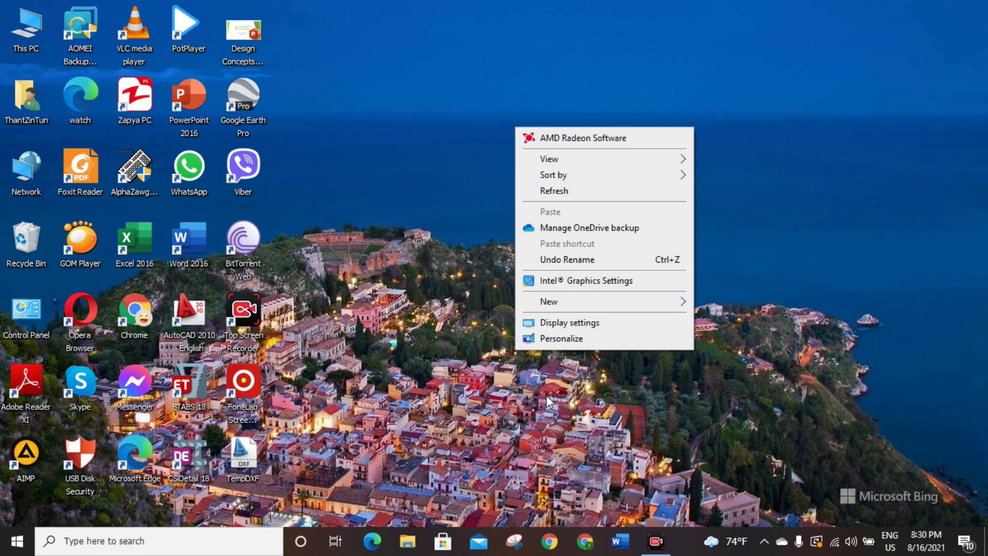
pyautogui.click(585, 195)
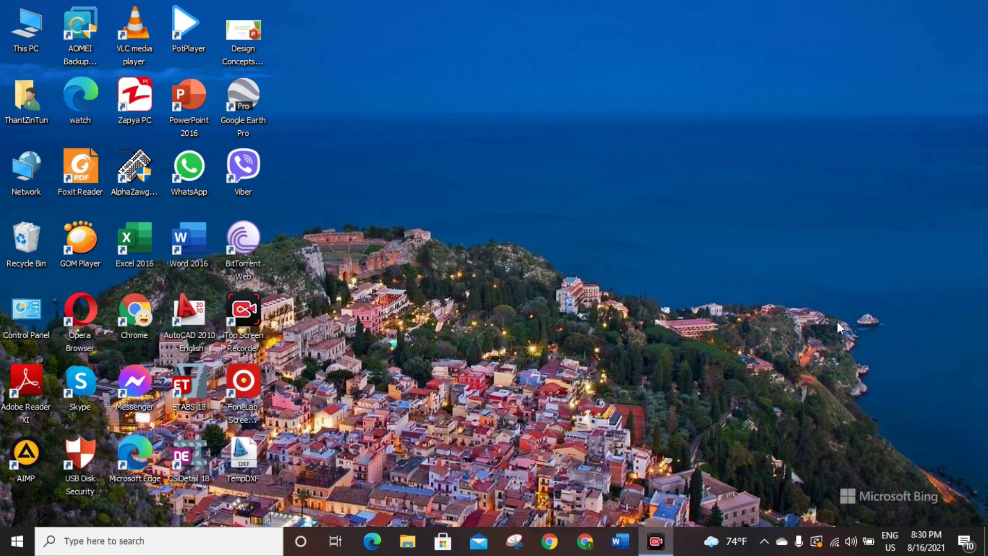